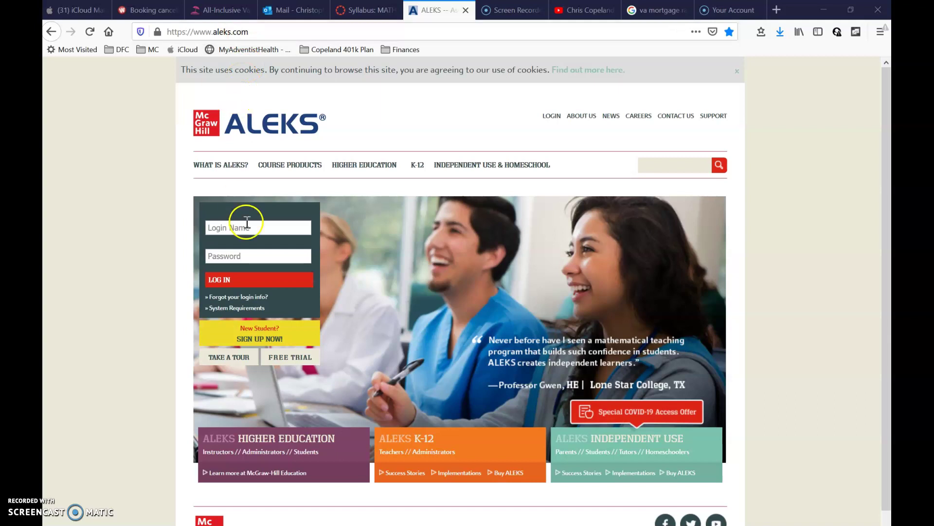
- Start the New Student sign-up from the ALEKS home page
left_click(266, 344)
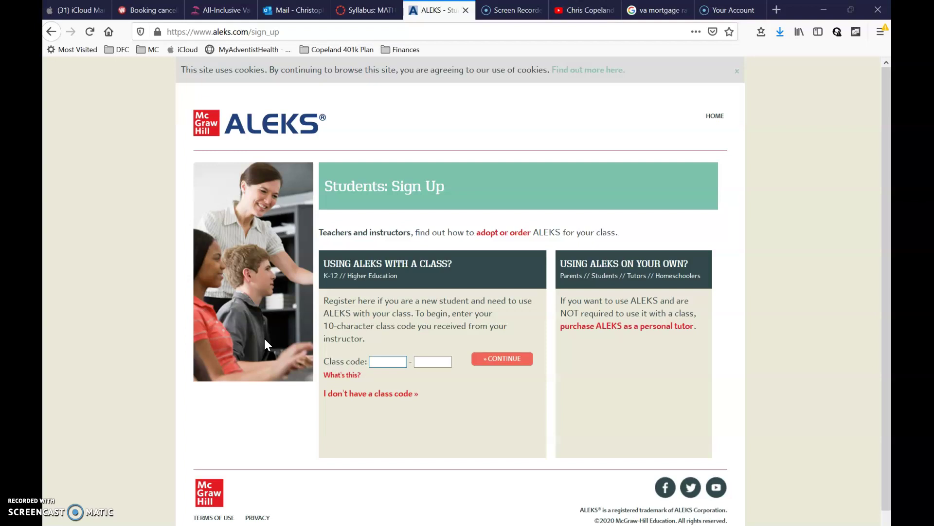
- Enter the instructor's 10-character class code in both boxes and submit it
left_click(384, 360)
left_click(431, 362)
left_click(446, 359)
left_click(504, 359)
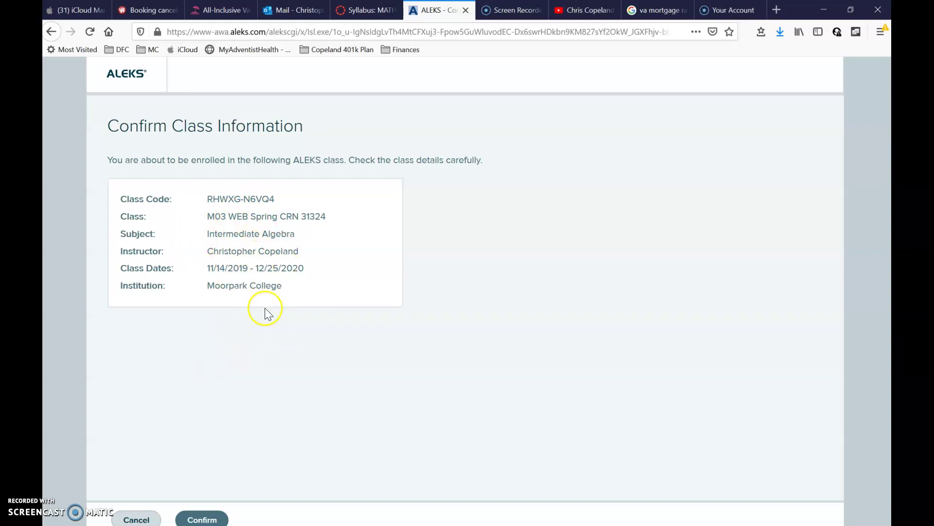
- Confirm the Intermediate Algebra class and continue as a first-time ALEKS user
left_click(202, 520)
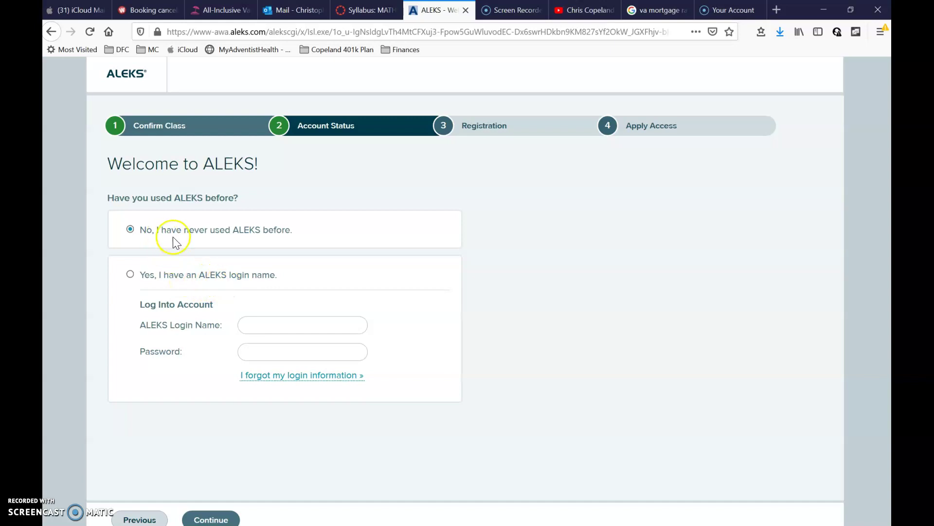
left_click(214, 519)
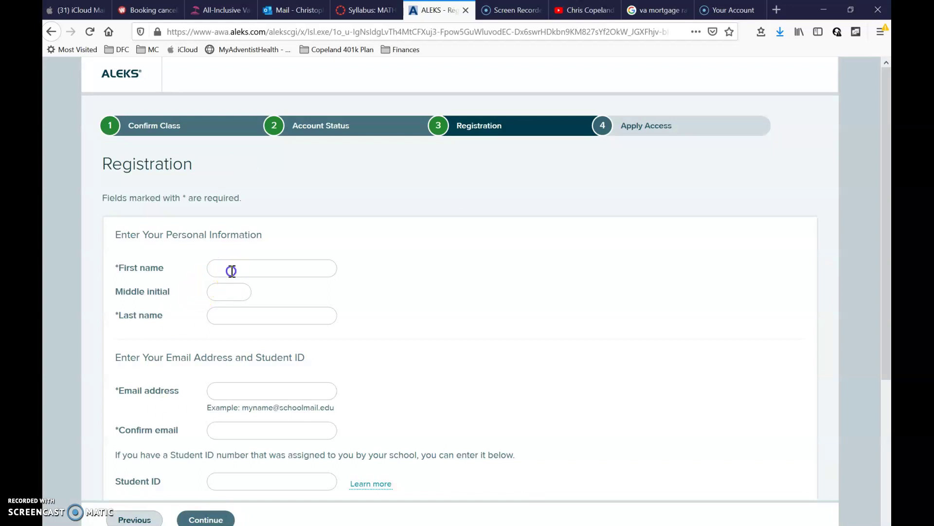
- Autofill the student's name and email from saved entries, then retype the email to confirm it
left_click(229, 268)
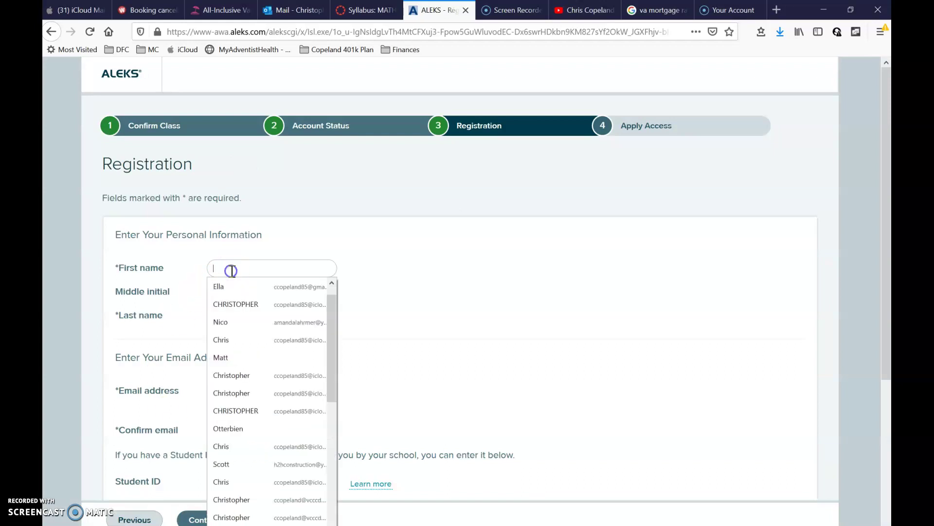
left_click(235, 305)
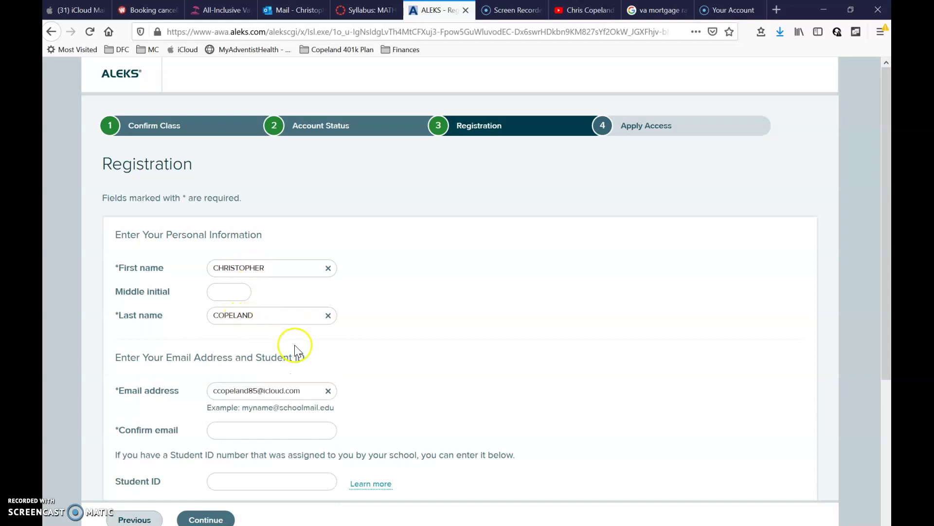
scroll(297, 349, "down", 1)
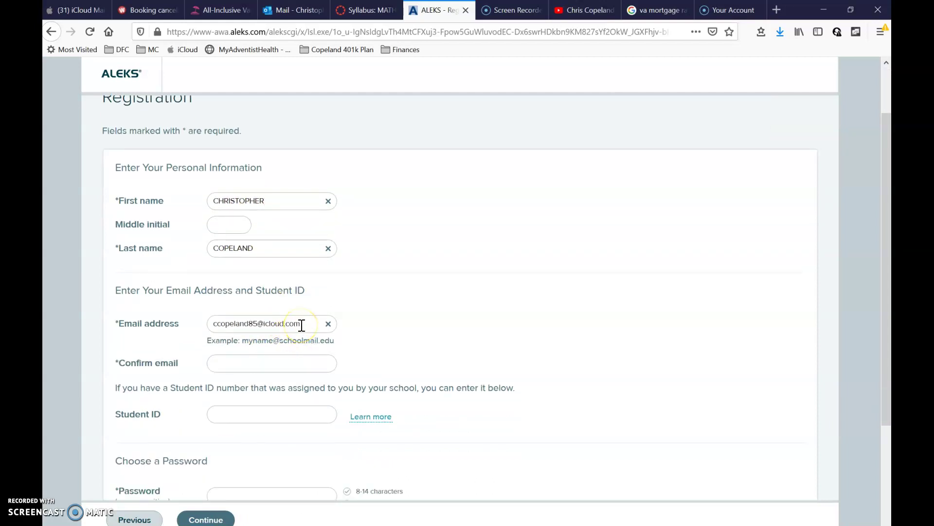
left_click(225, 363)
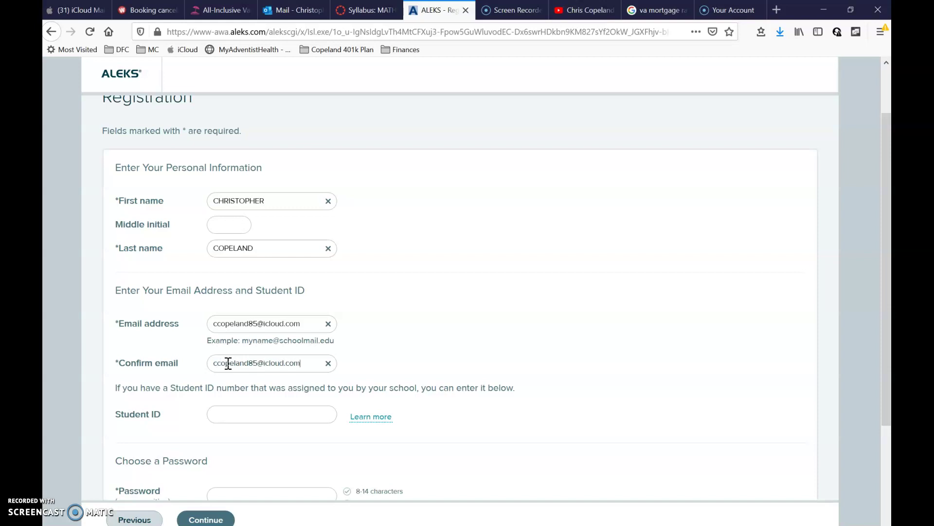
scroll(275, 364, "down", 2)
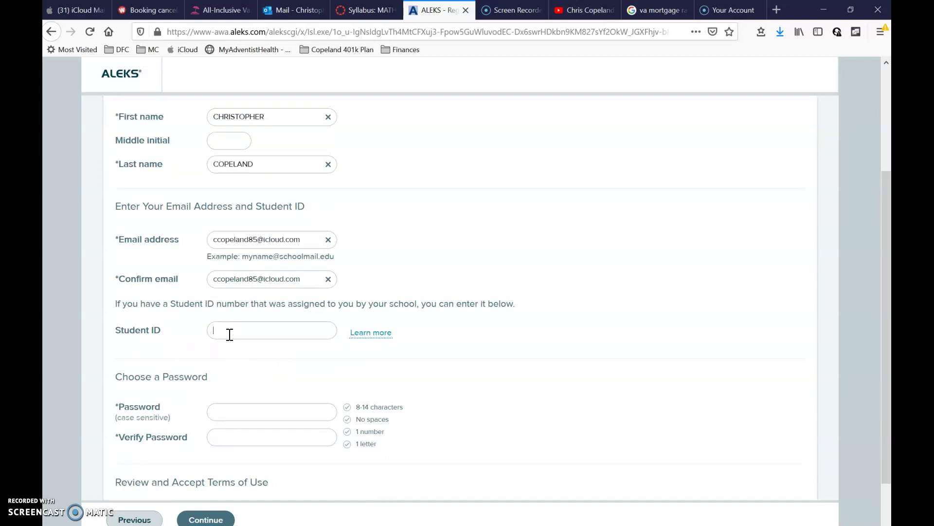
- Enter the student's ID number in the Student ID field
left_click(271, 340)
scroll(280, 351, "down", 1)
- Enter and verify the account password, accept the Terms of Use, and submit registration
left_click(218, 360)
type("•••••")
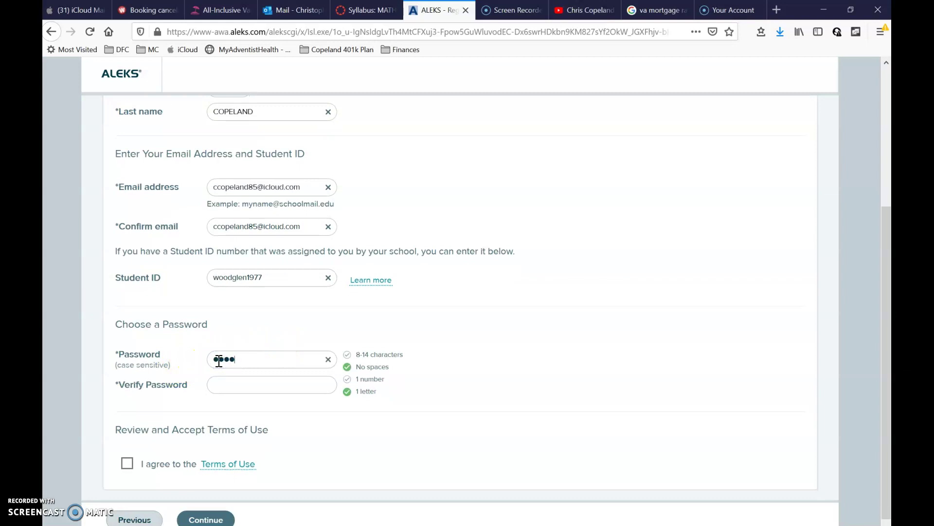
type("•••")
left_click(219, 369)
left_click(220, 382)
type("•••")
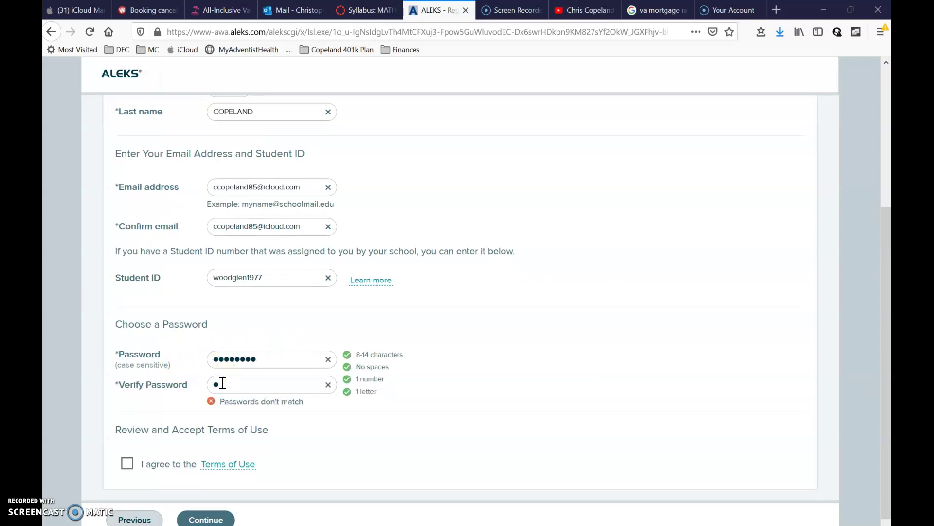
type("••••••")
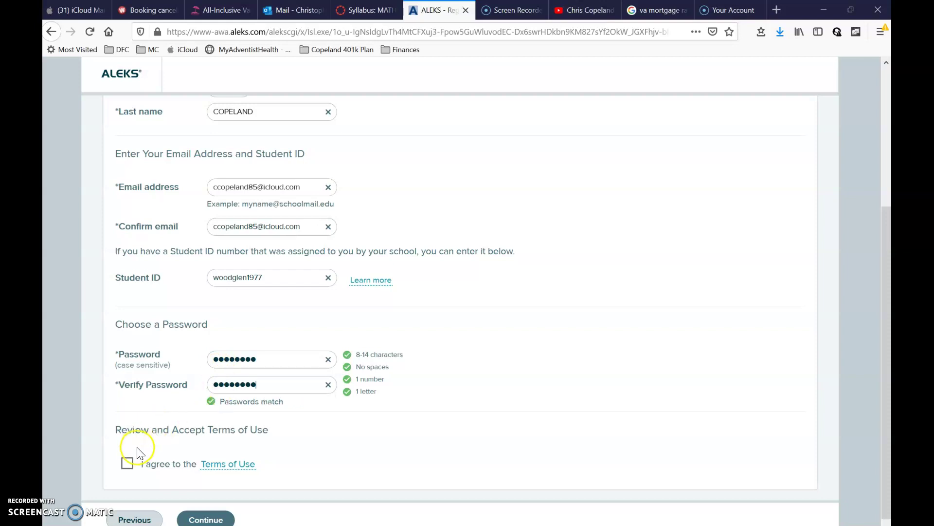
left_click(128, 463)
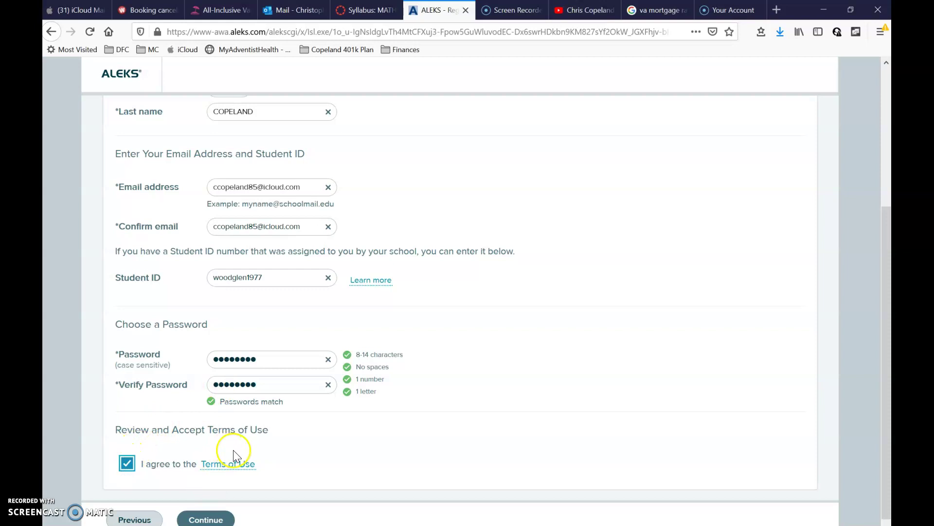
scroll(228, 453, "down", 1)
left_click(207, 519)
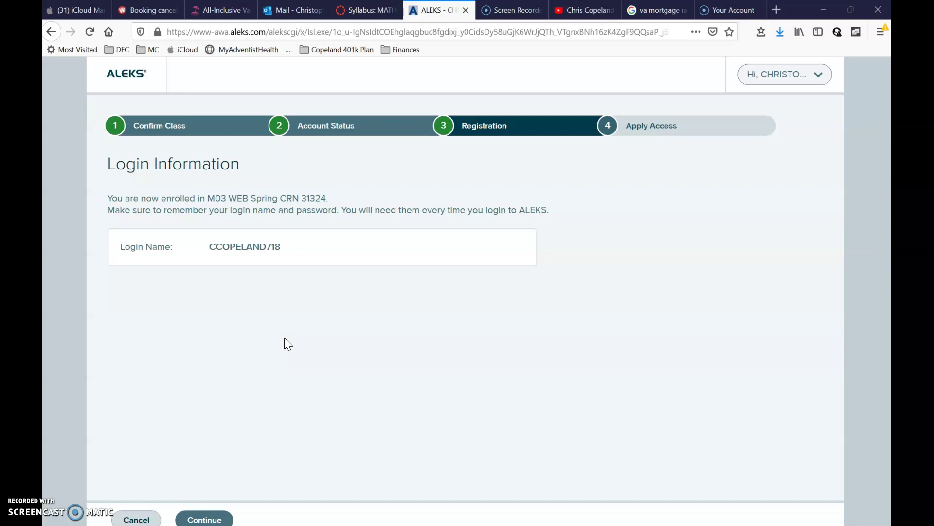
- Choose 'Yes, I have an access code' and enter the four-part access code
left_click(210, 519)
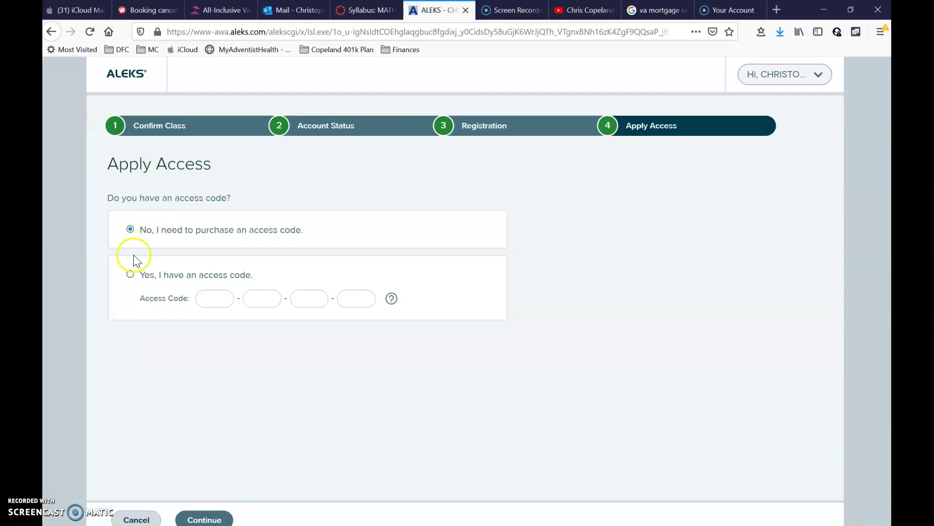
left_click(129, 274)
left_click(204, 294)
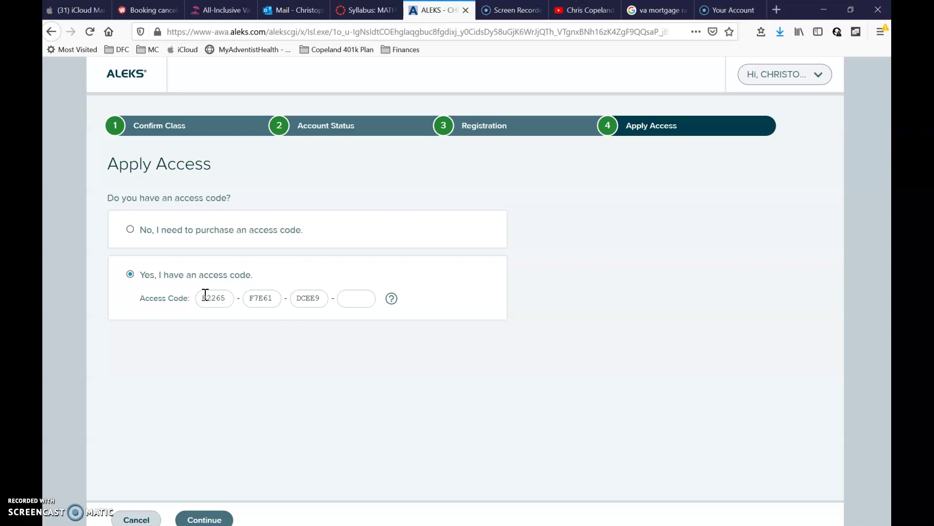
left_click(212, 297)
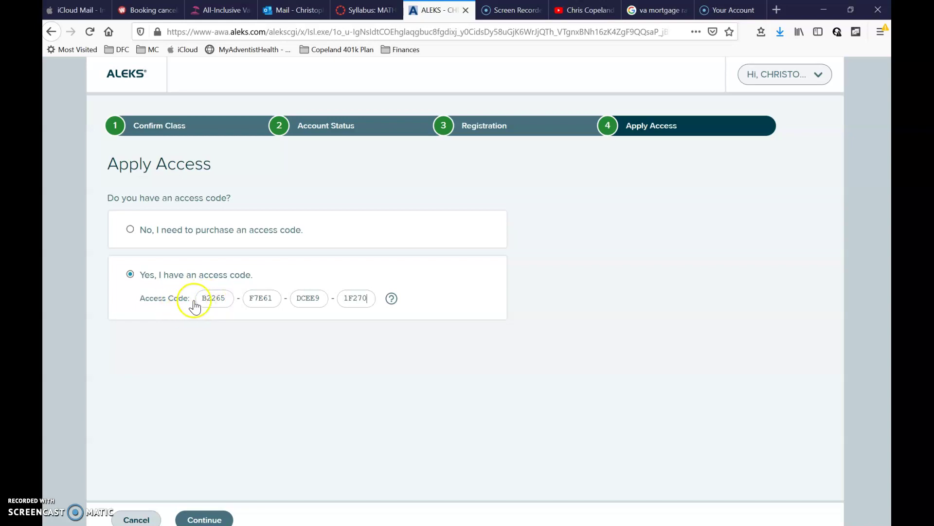
- Apply the access code, dismiss the welcome overlay, and open Extend access for the class
left_click(206, 519)
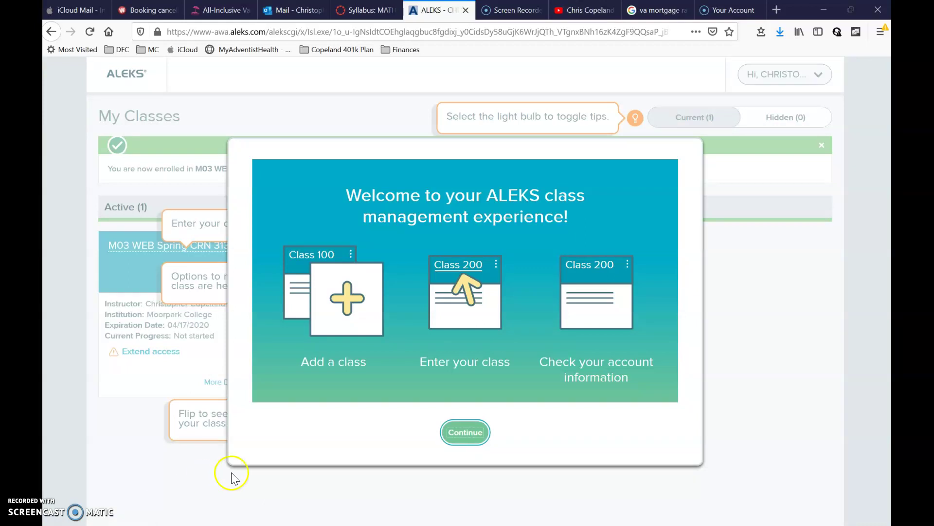
left_click(462, 438)
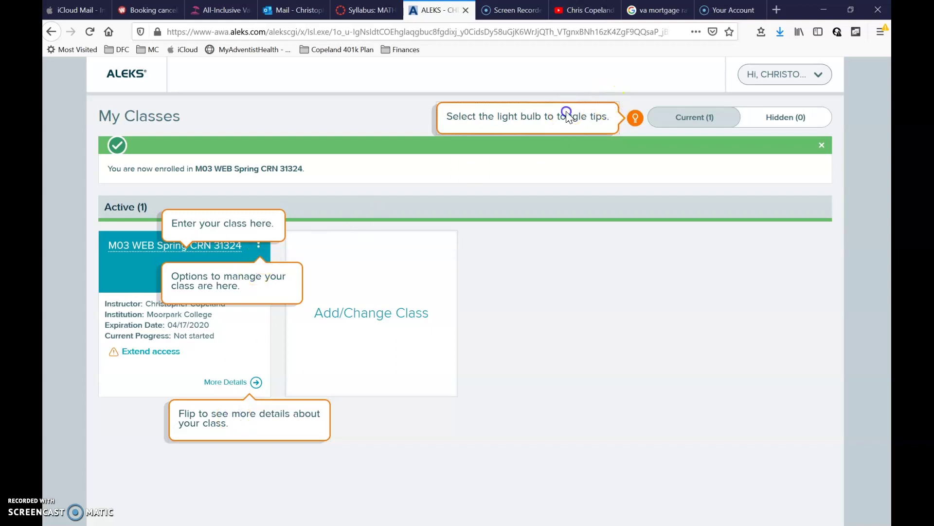
left_click(151, 359)
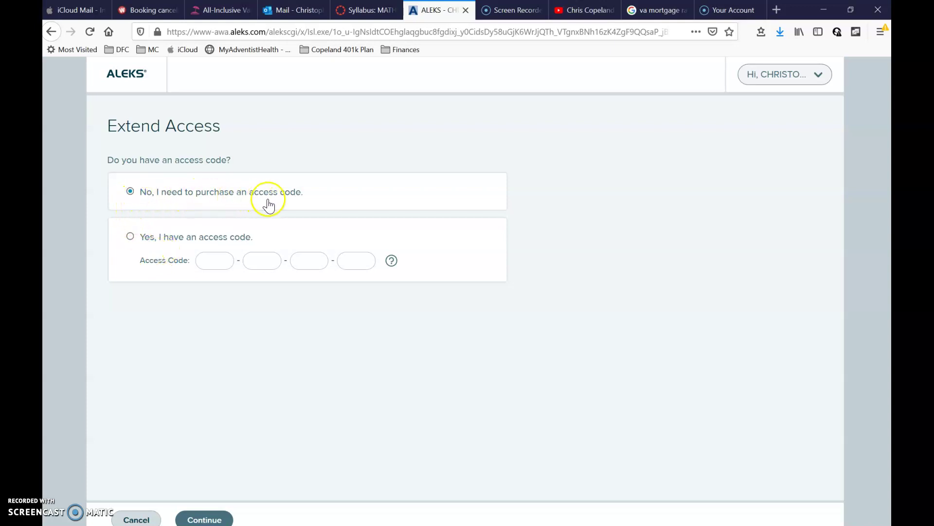
- Cancel back to My Classes, reopen Extend access, and continue with 'No, I need to purchase an access code.'
left_click(131, 520)
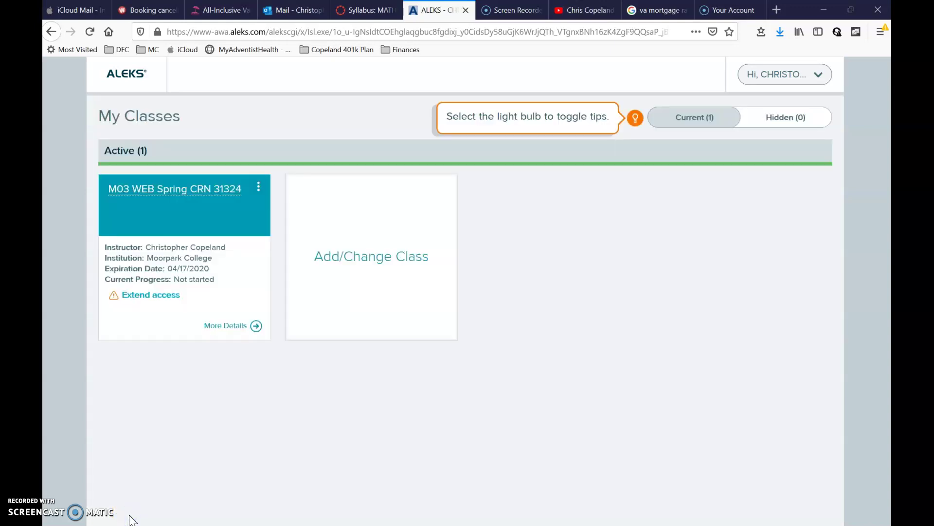
left_click(151, 292)
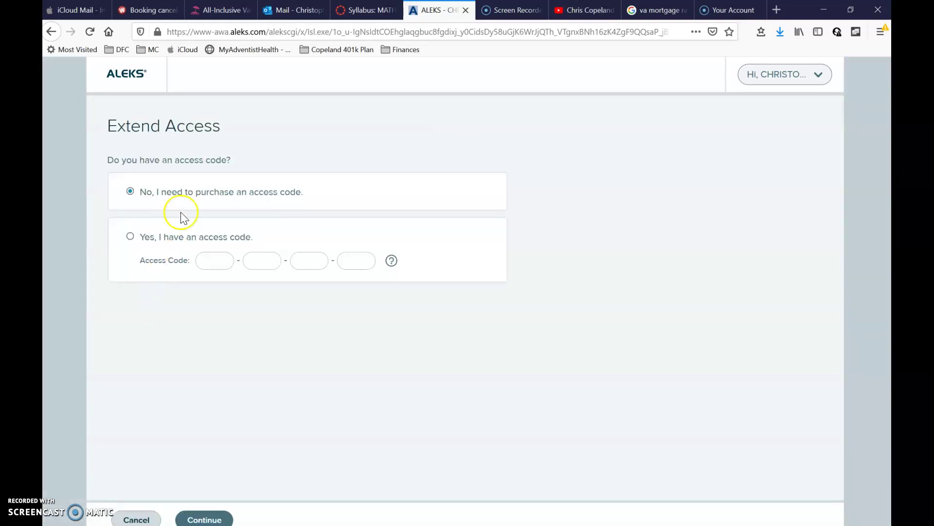
left_click(200, 519)
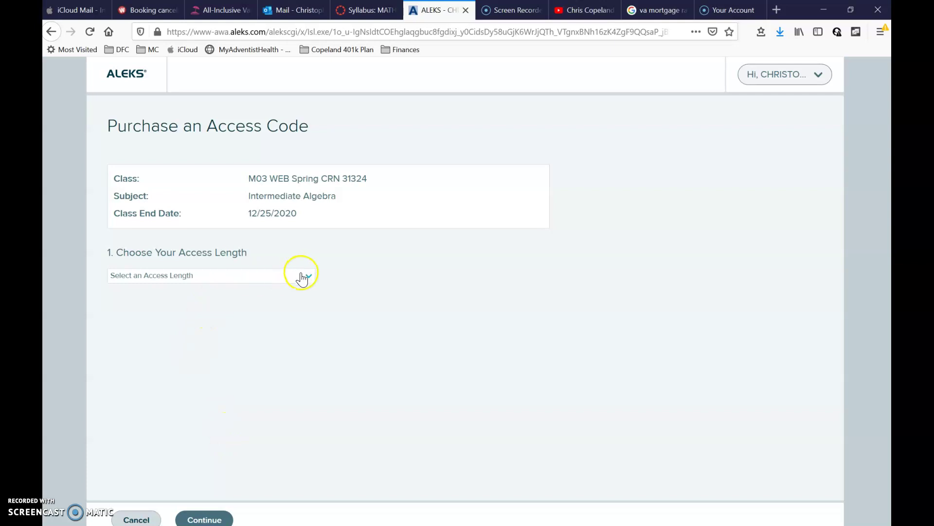
- Review the 6, 11 and 18 week access lengths and their expiry dates without selecting one
left_click(310, 276)
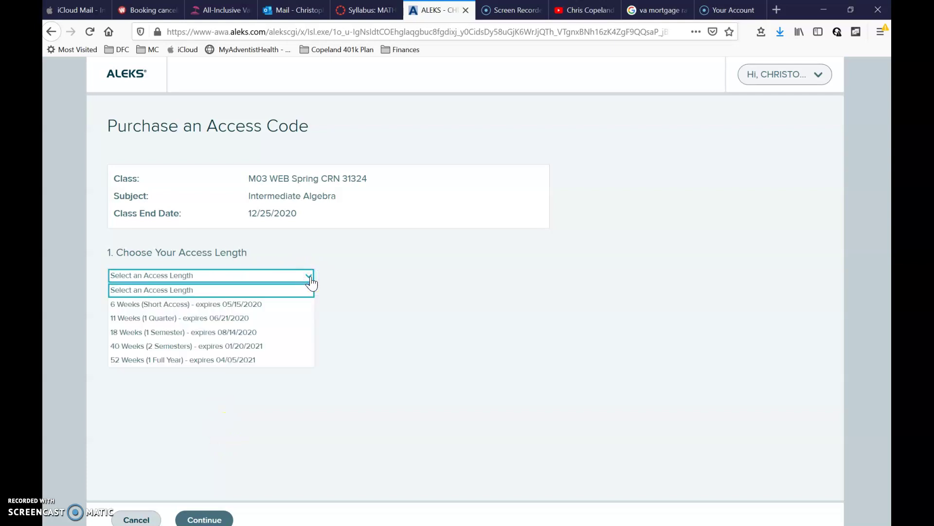
left_click(279, 305)
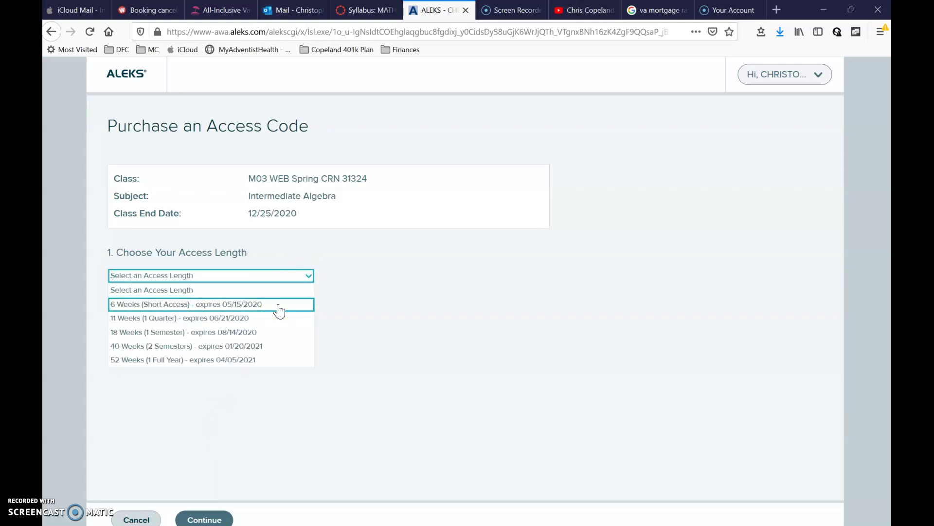
left_click(256, 335)
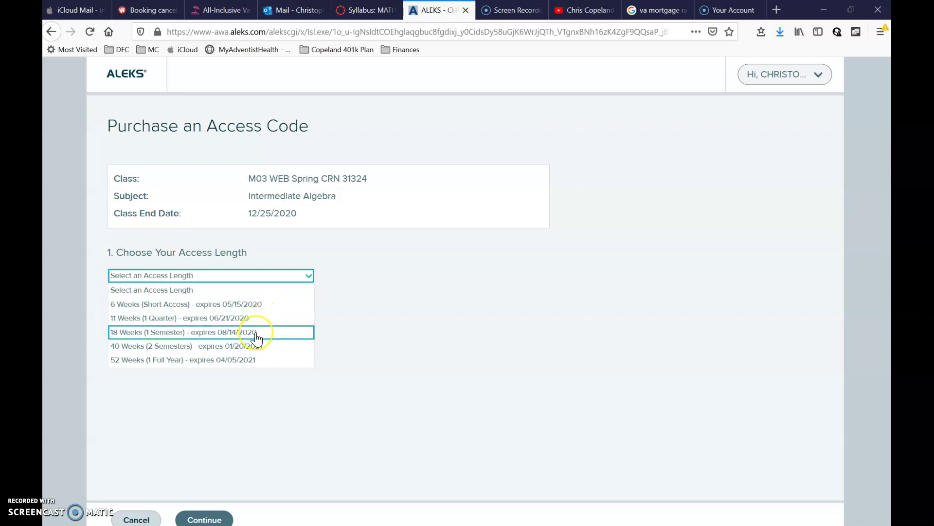
left_click(212, 339)
left_click(213, 313)
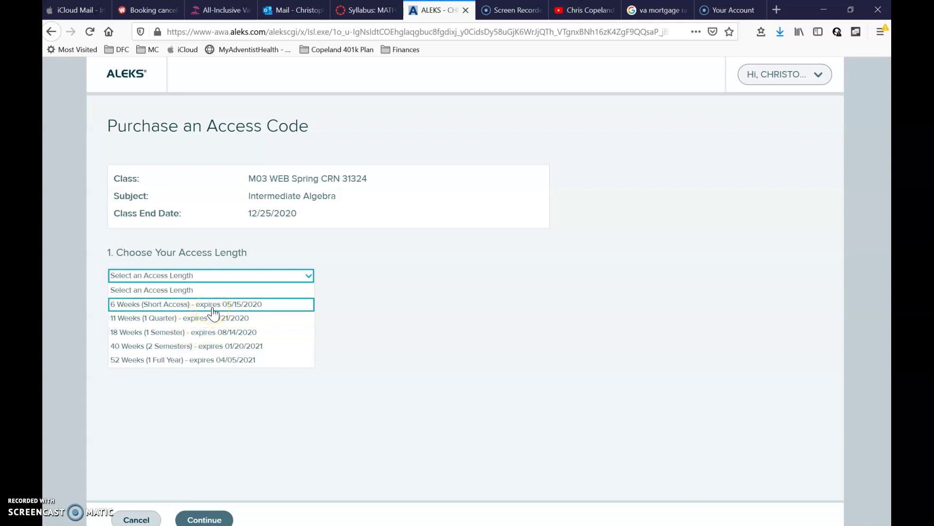
left_click(212, 321)
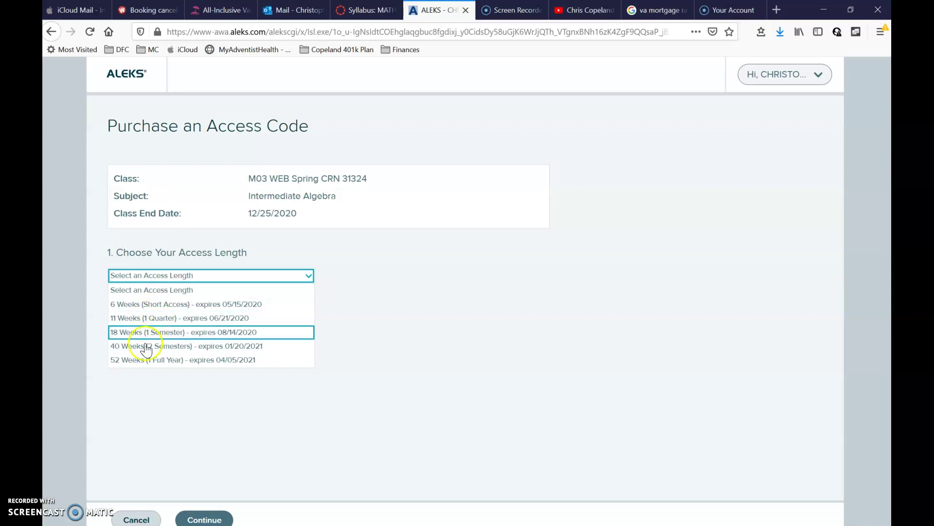
- Cancel the purchase and enter the M03 WEB Spring CRN 31324 class from My Classes
left_click(139, 519)
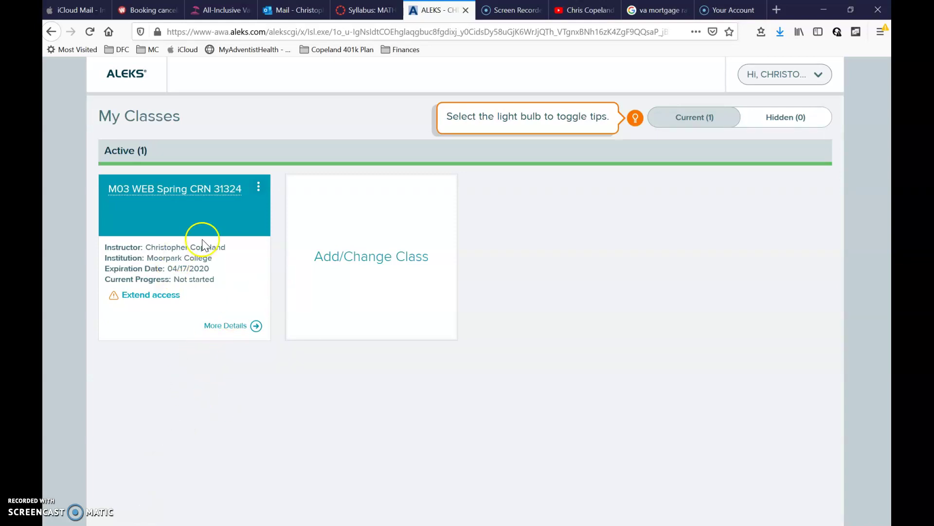
left_click(190, 191)
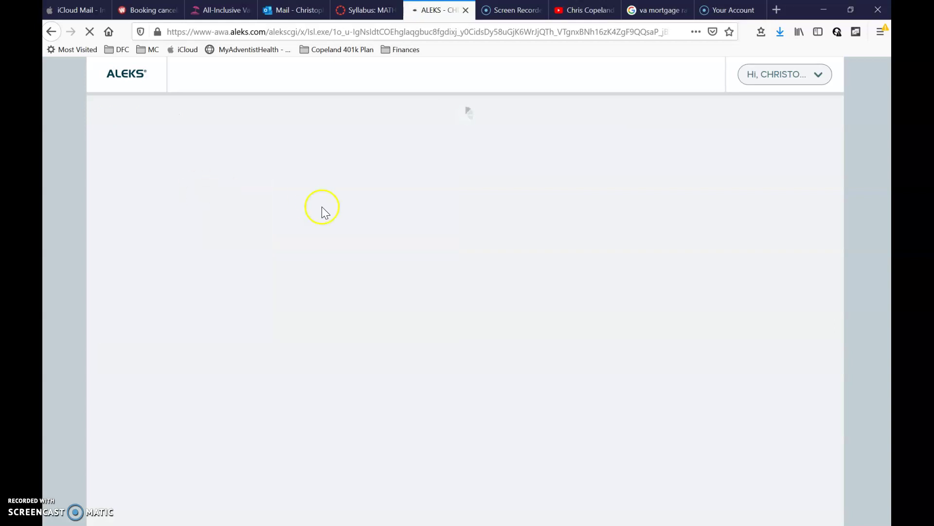